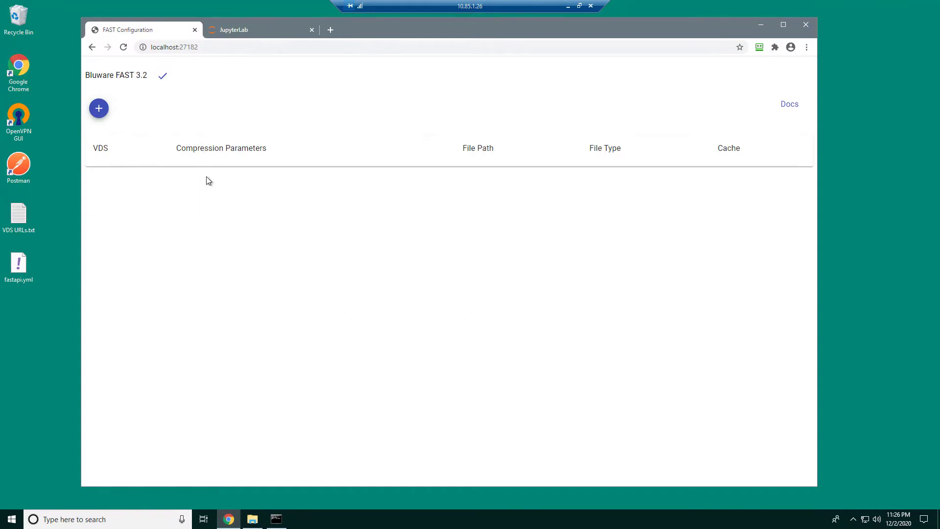
# Switch to the JupyterLab tab showing the FAST_Demo Setup.ipynb notebook.
pyautogui.click(233, 29)
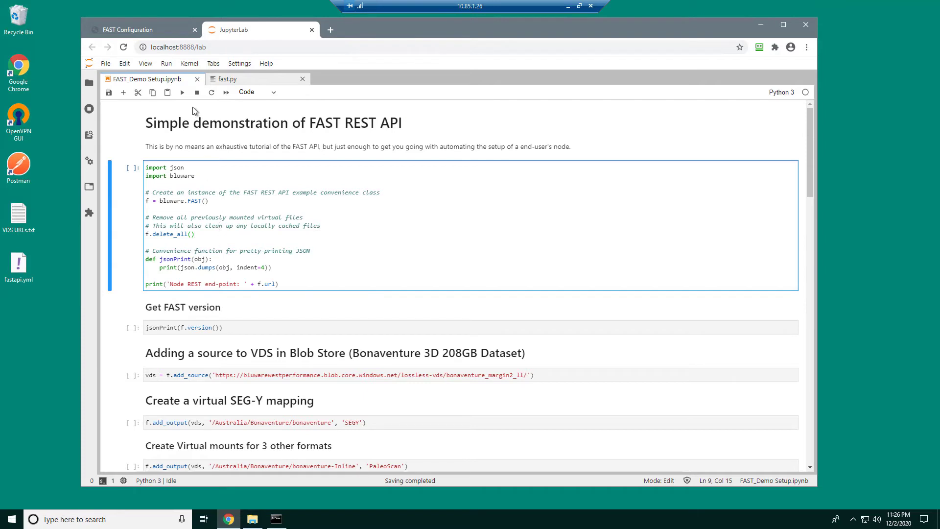
# Run the import, version (3.2), Bonaventure add_source and SEGY add_output cells, returning mapping 526.
pyautogui.click(182, 92)
pyautogui.click(181, 93)
pyautogui.click(181, 93)
pyautogui.click(182, 92)
pyautogui.click(182, 93)
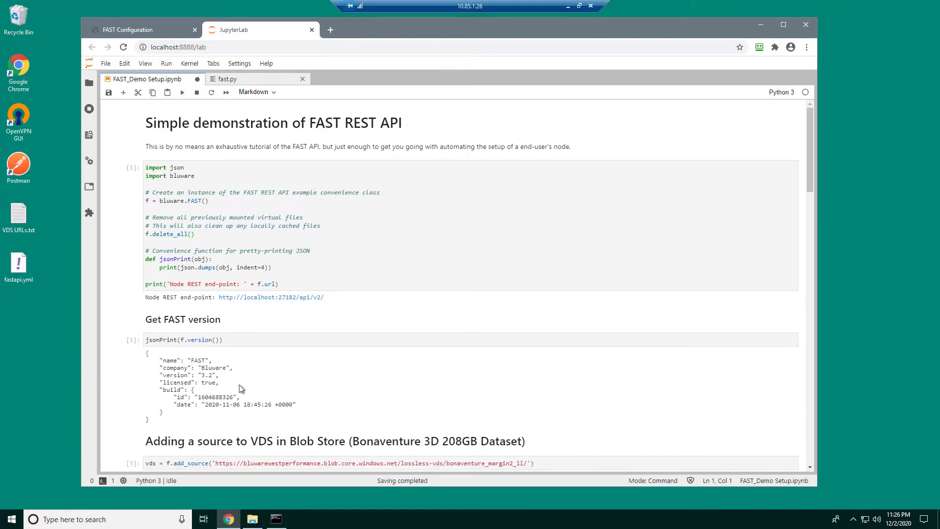
pyautogui.scroll(-2, 243, 371)
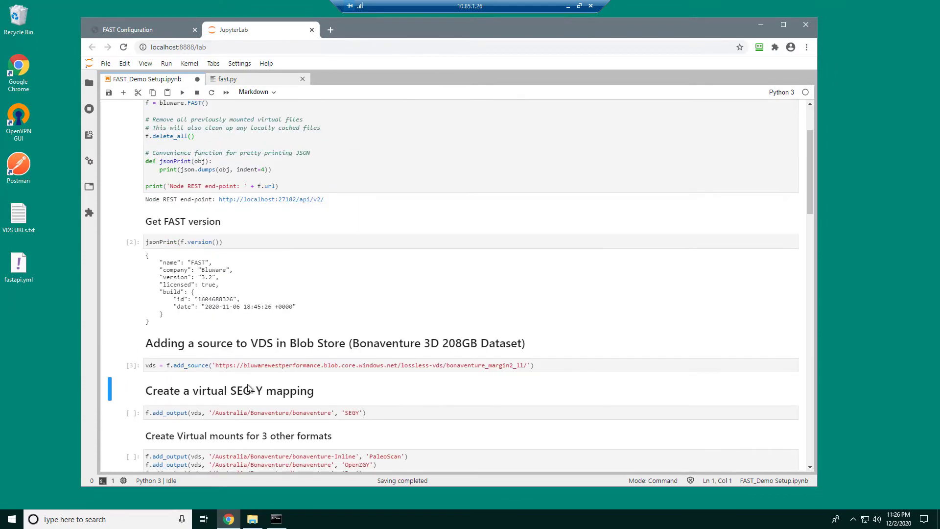
pyautogui.click(182, 95)
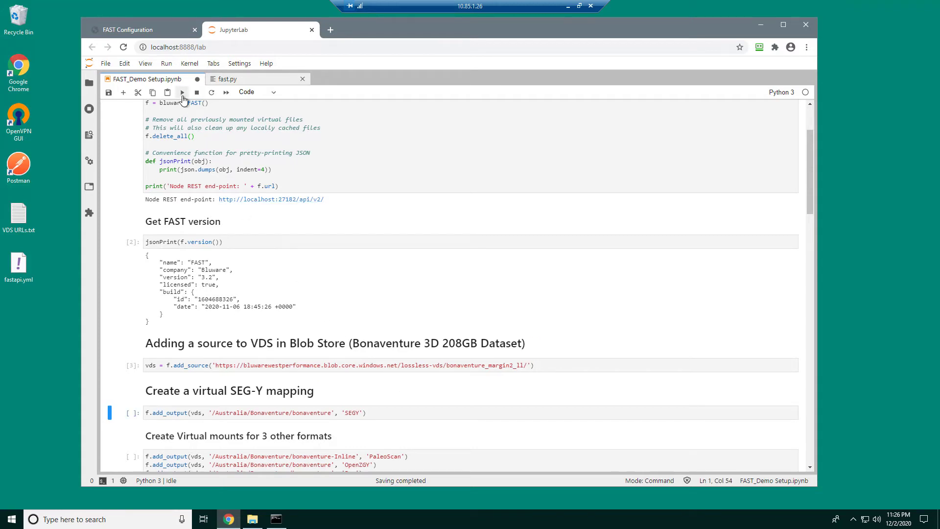
pyautogui.click(182, 95)
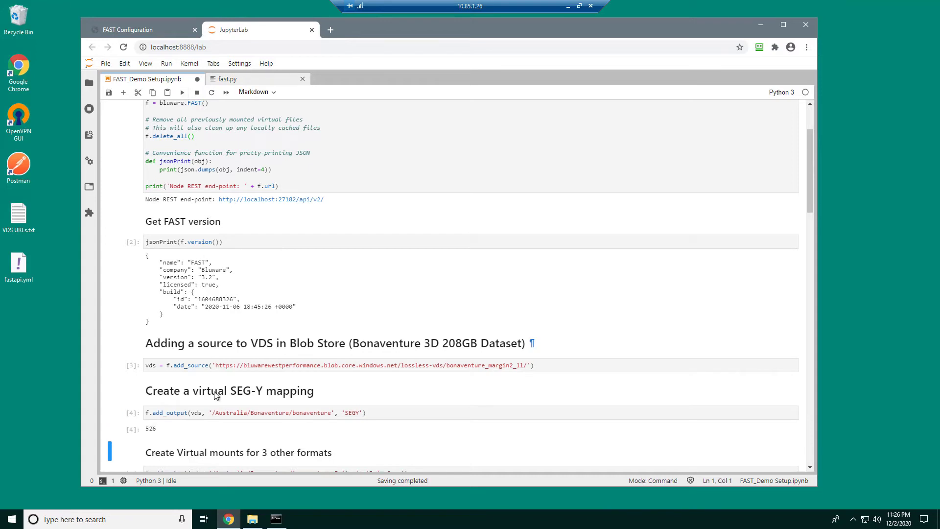
# Review the new SEGY mapping to /Australia/Bonaventure/bonaventure in the FAST Configuration VDS table.
pyautogui.click(152, 30)
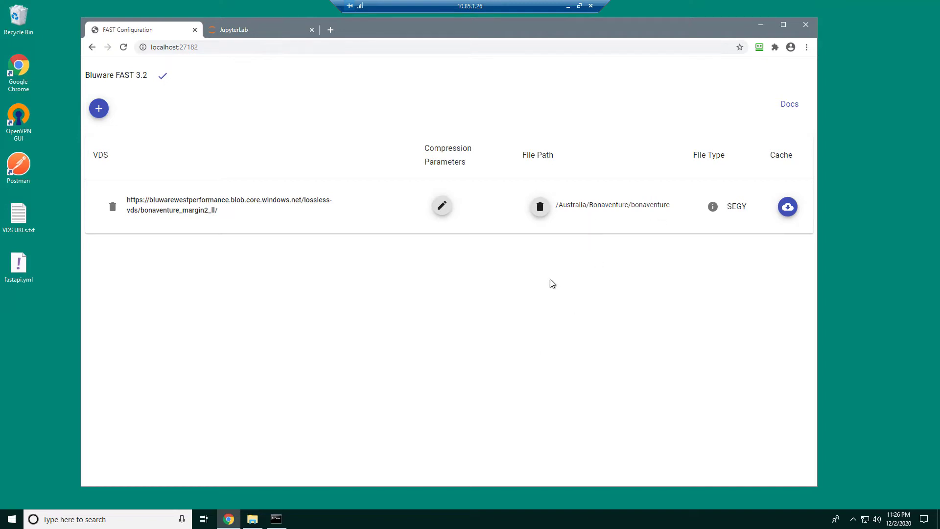
# Open the FAST (K:) drive in File Explorer.
pyautogui.click(252, 519)
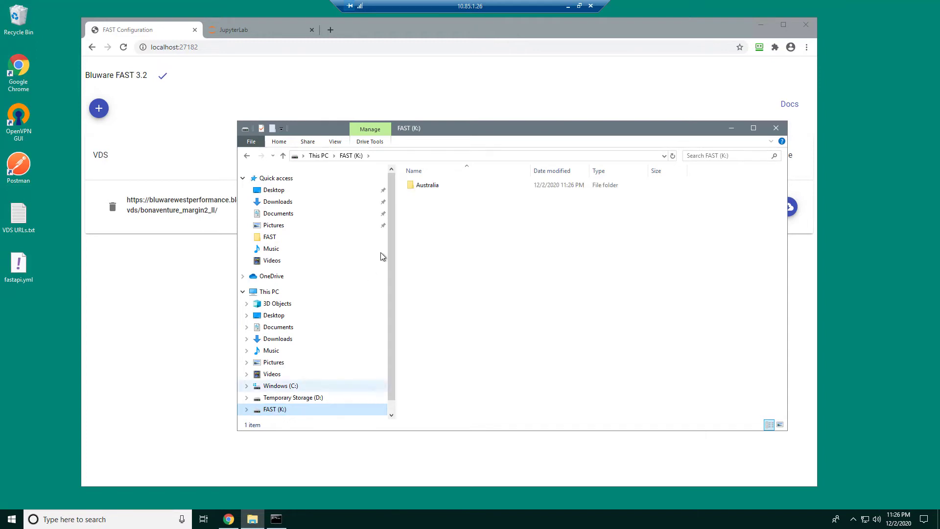
# Open K:\Australia\Bonaventure to reveal the 208,340,807 KB bonaventure.segy file.
pyautogui.doubleClick(427, 185)
pyautogui.click(427, 186)
pyautogui.doubleClick(426, 188)
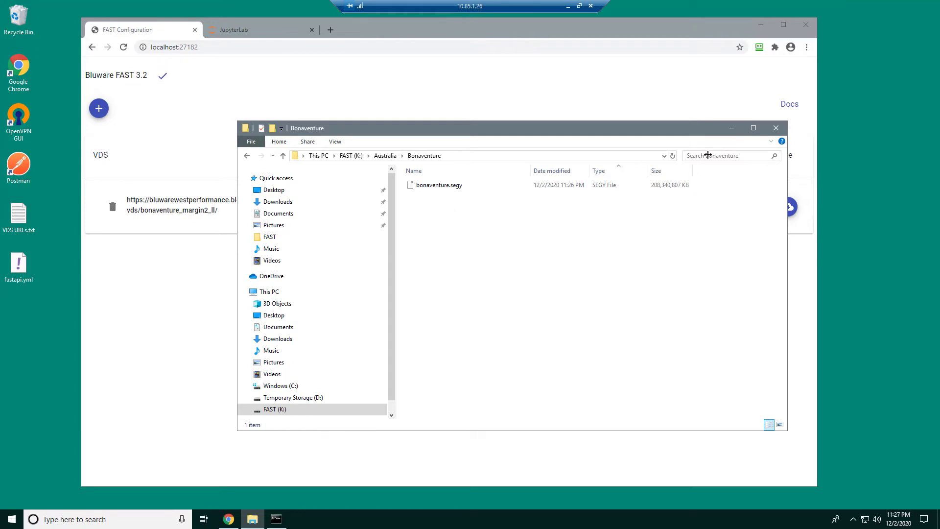
# Run the 'Create Virtual mounts for 3 other formats' cell for PaleoScan, OpenZGY and Raw, returning 529.
pyautogui.click(731, 130)
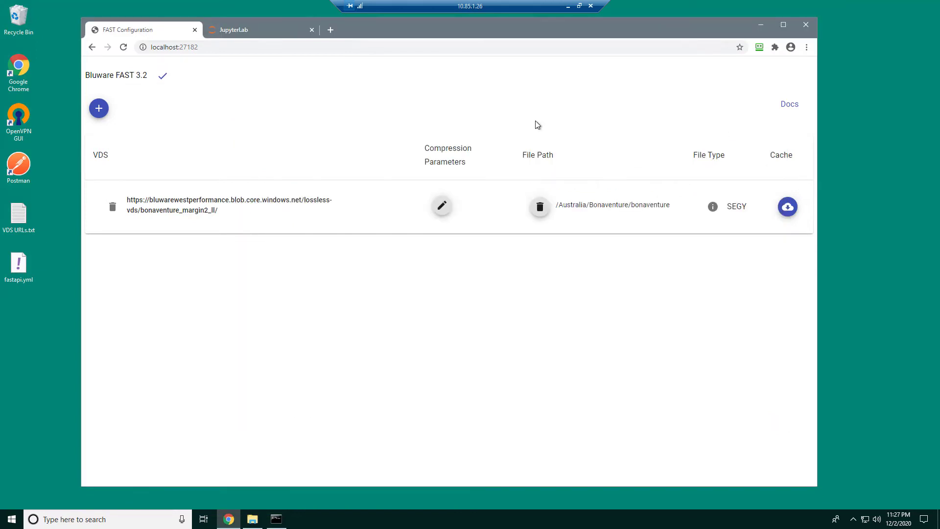
pyautogui.click(264, 27)
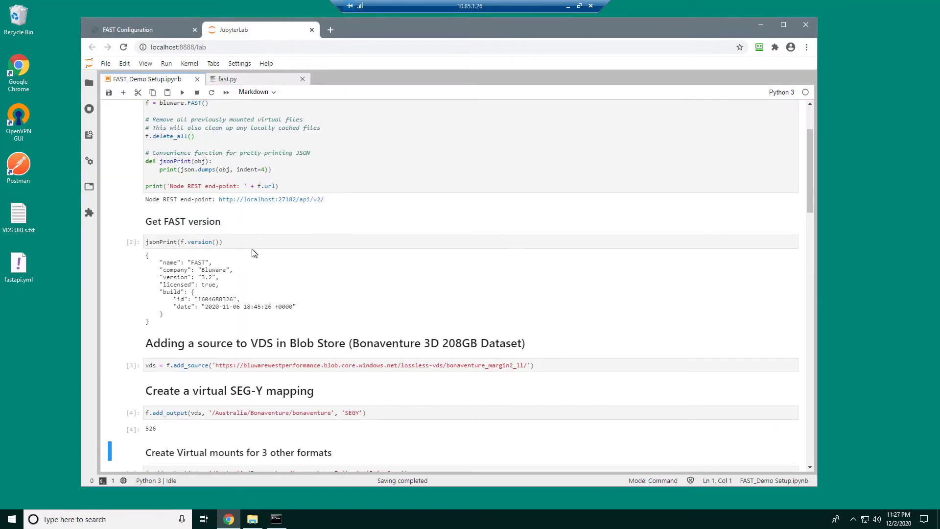
pyautogui.click(184, 93)
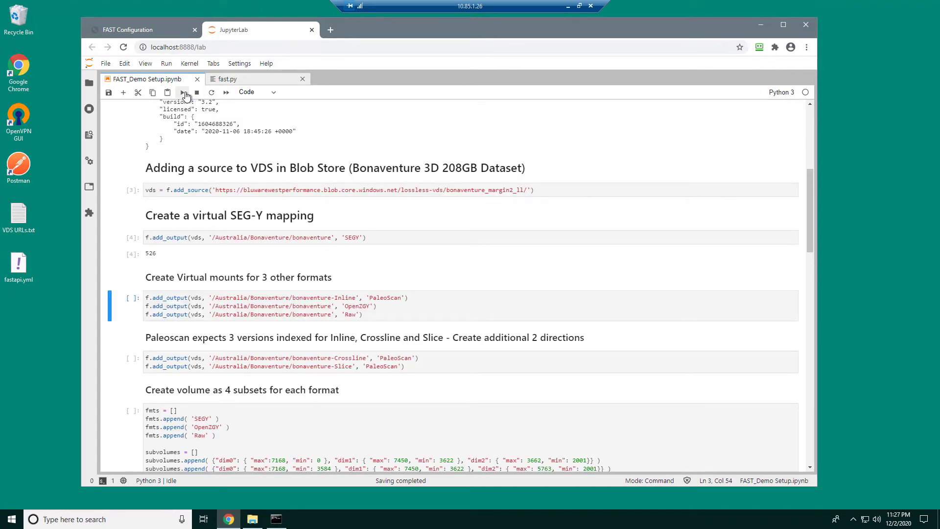
pyautogui.click(184, 93)
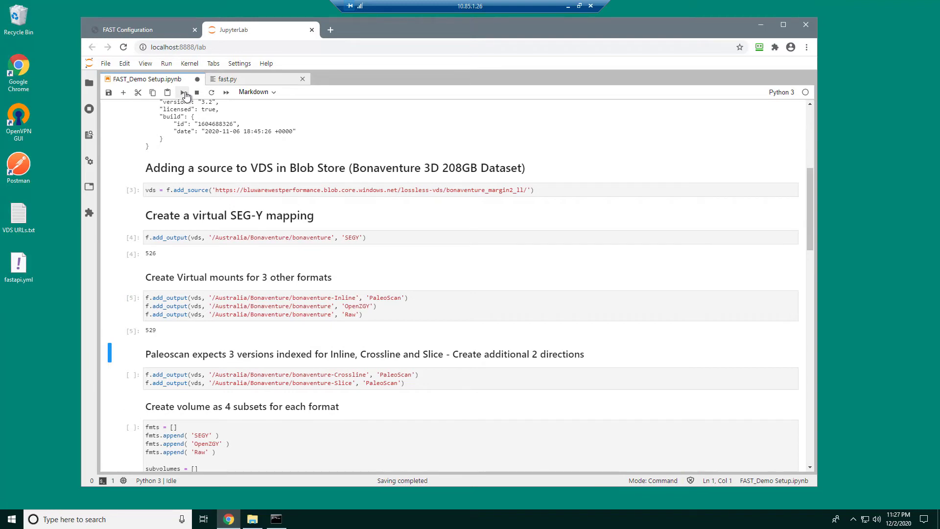
# Refresh the Bonaventure folder to list the new .ps, .raw, .zgy and .json files and select the four data files (814 GB).
pyautogui.click(252, 520)
pyautogui.rightClick(428, 281)
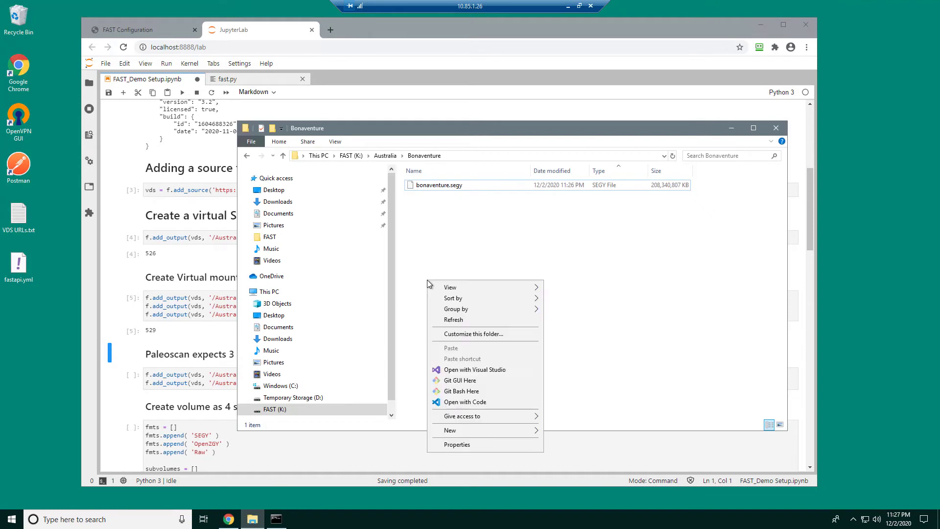
pyautogui.click(448, 320)
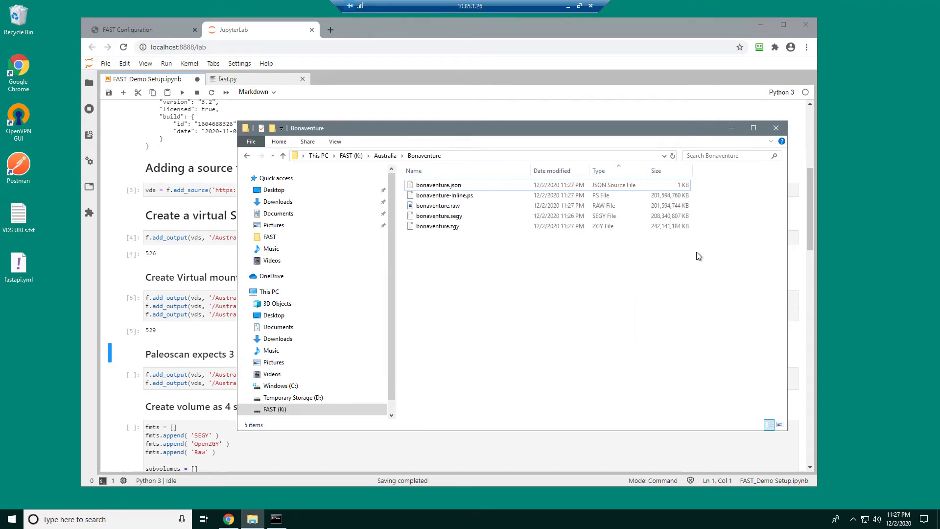
pyautogui.moveTo(703, 251); pyautogui.dragTo(630, 192)
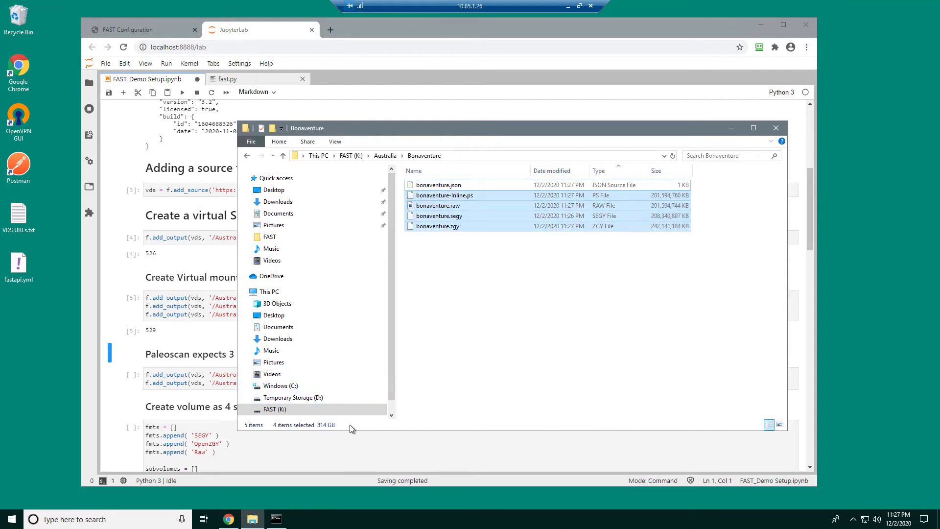
# Run the Crossline and Slice PaleoScan mount cell, returning 531.
pyautogui.click(735, 132)
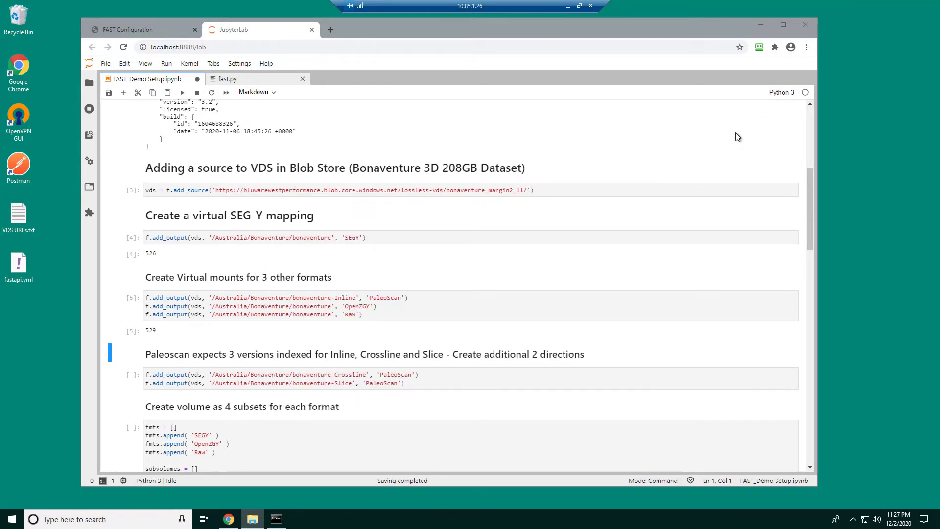
pyautogui.click(182, 96)
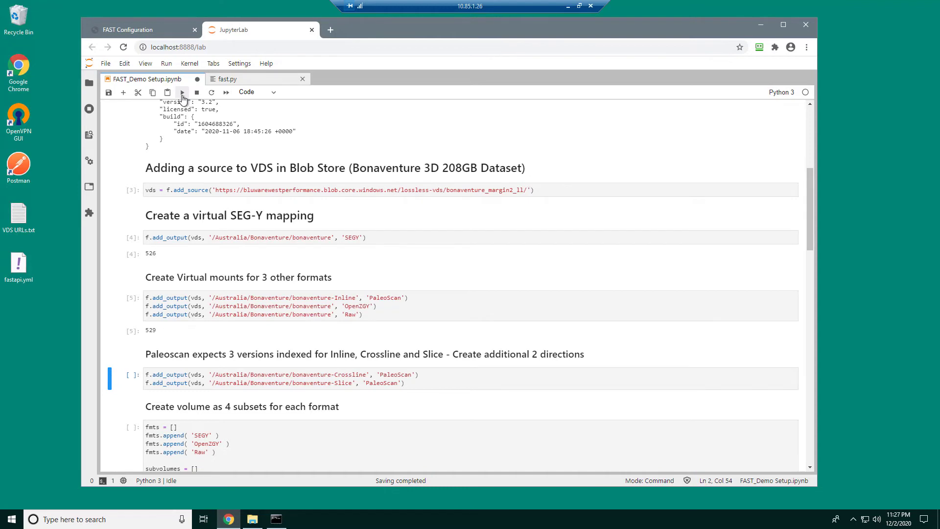
pyautogui.click(182, 97)
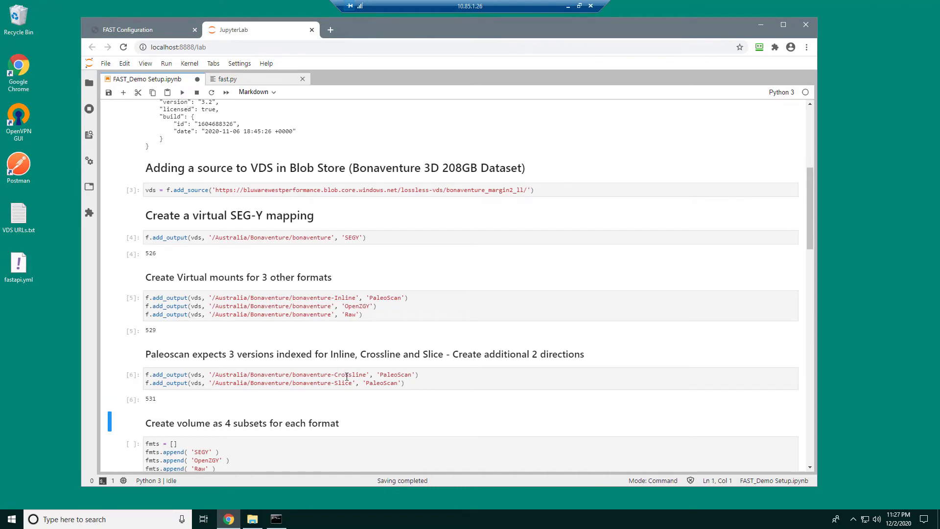
# Refresh the Bonaventure folder to show bonaventure-Crossline.ps and bonaventure-Slice.ps.
pyautogui.click(253, 523)
pyautogui.click(421, 300)
pyautogui.rightClick(421, 299)
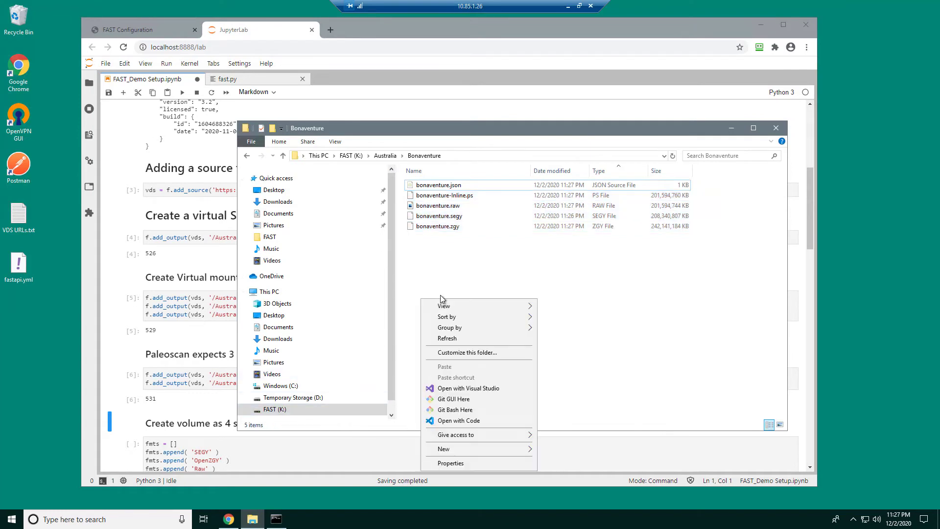
pyautogui.click(455, 339)
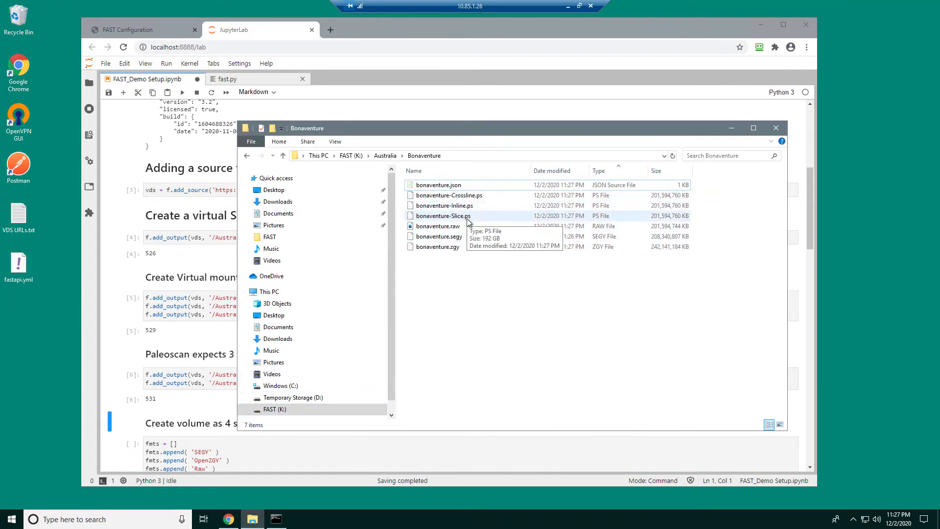
# Run the four-subset cell (IDs 532–543) and the indexed PaleoScan subsets cell (IDs 544–555).
pyautogui.click(418, 28)
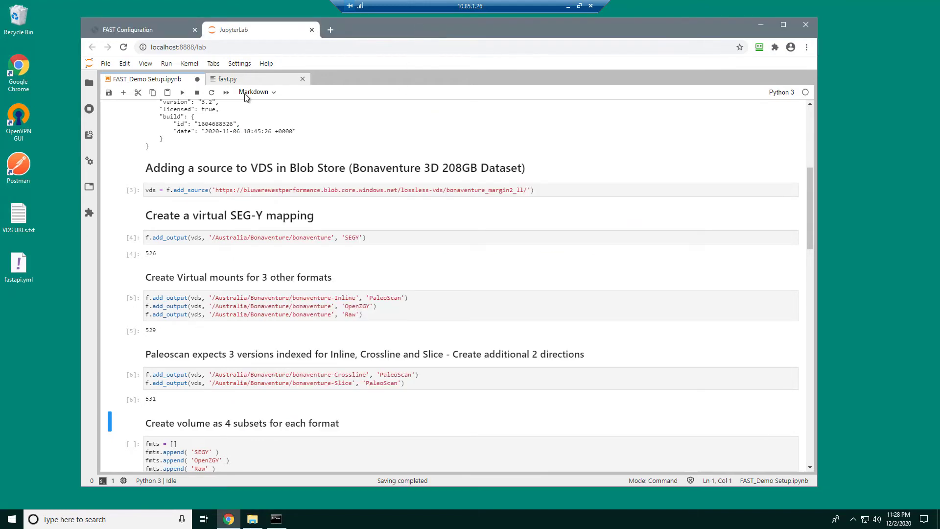
pyautogui.click(179, 97)
pyautogui.click(179, 97)
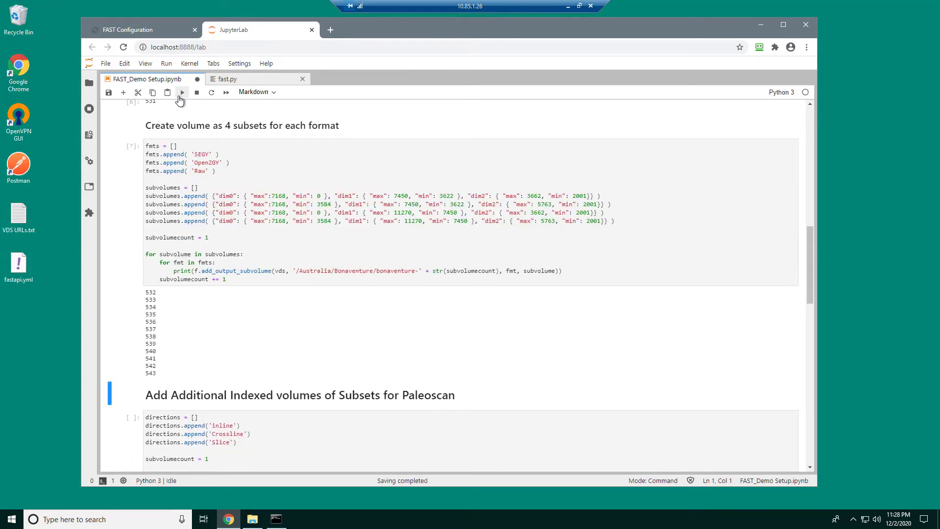
pyautogui.click(179, 97)
pyautogui.click(179, 98)
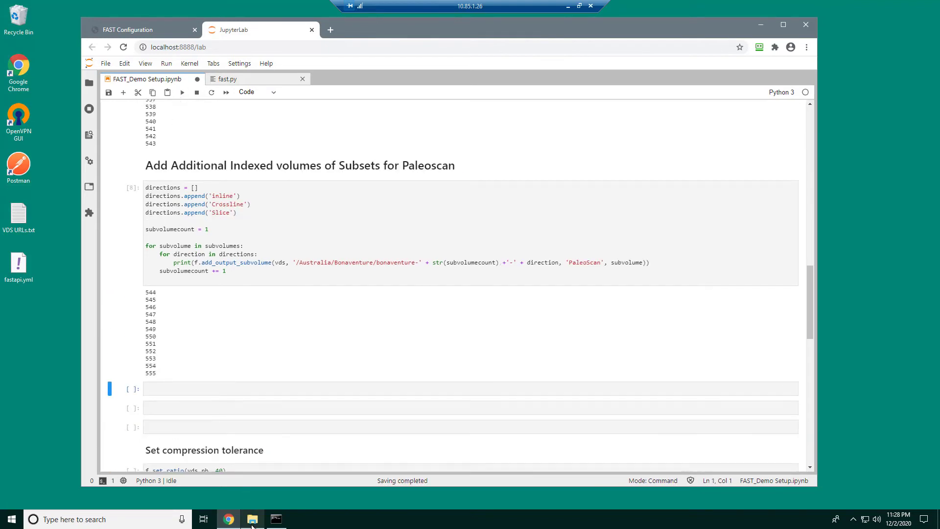
# Scroll the FAST configuration list to the bonaventure-1 to -4 inline, Crossline and Slice PaleoScan entries.
pyautogui.click(136, 31)
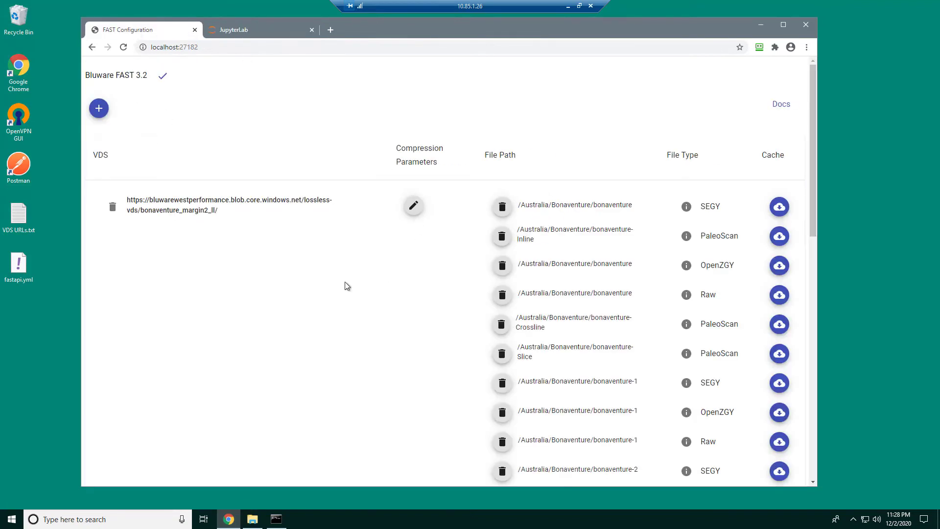
pyautogui.scroll(-5, 348, 244)
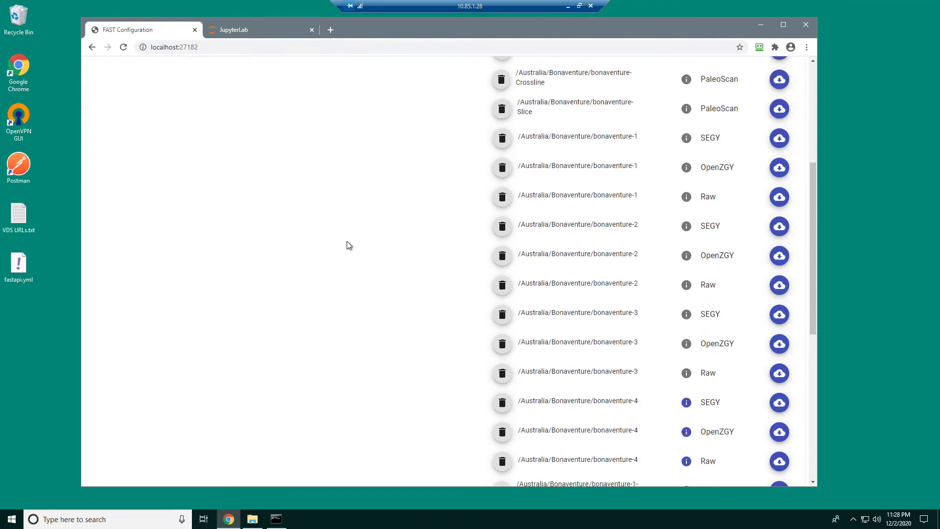
pyautogui.scroll(-5, 349, 245)
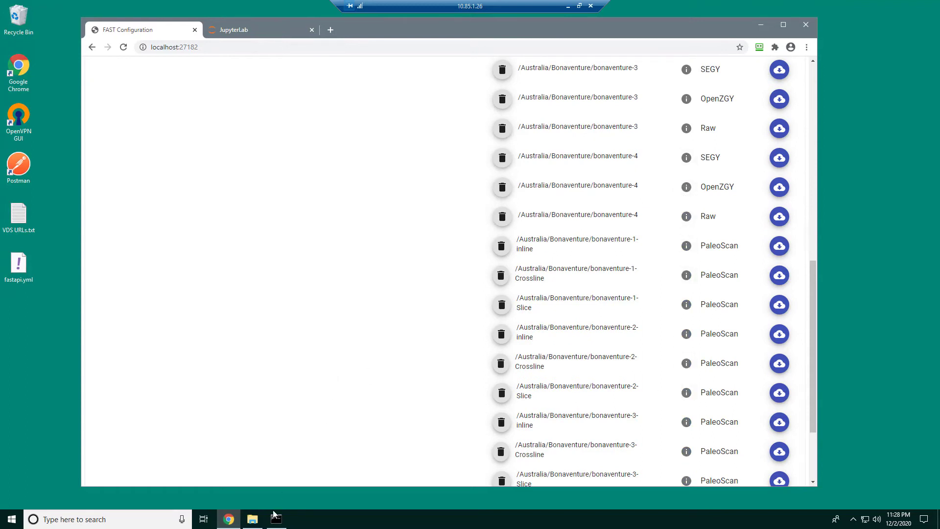
# Refresh the Bonaventure folder on the FAST drive to show the newly generated files.
pyautogui.click(252, 520)
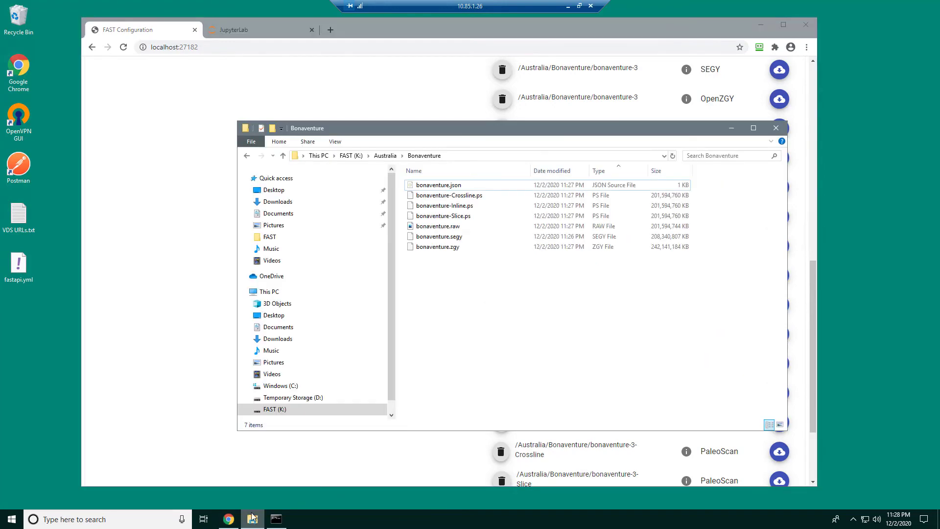
pyautogui.rightClick(458, 284)
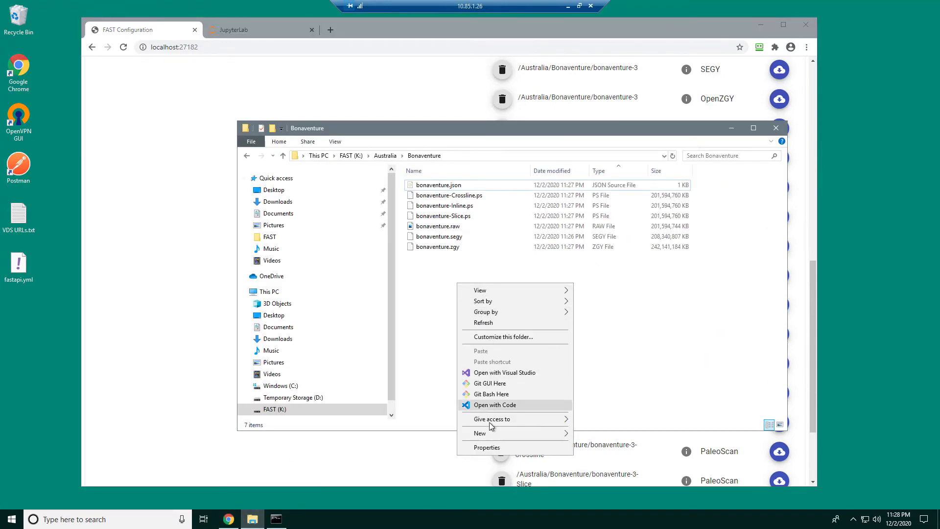
pyautogui.click(490, 322)
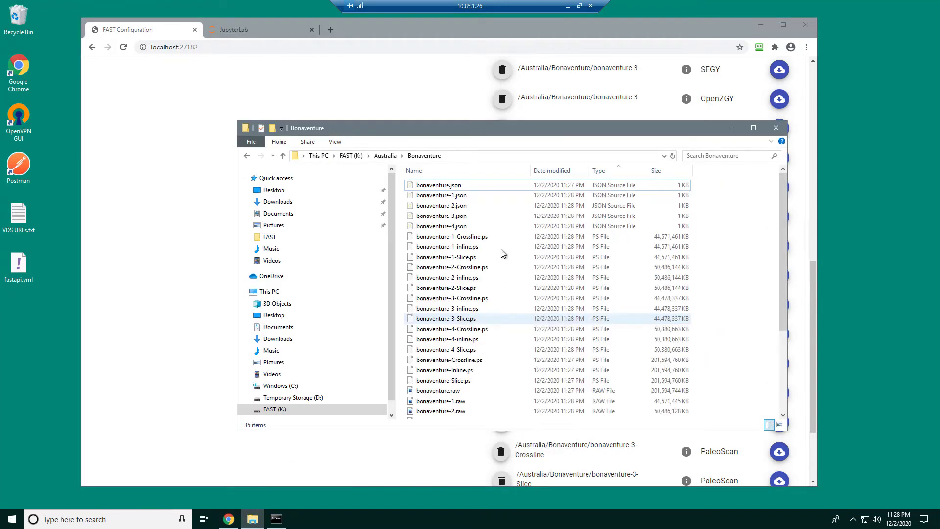
# Maximize the folder window, select all 35 files to review them, then minimize it.
pyautogui.doubleClick(524, 126)
pyautogui.moveTo(262, 441); pyautogui.dragTo(176, 61)
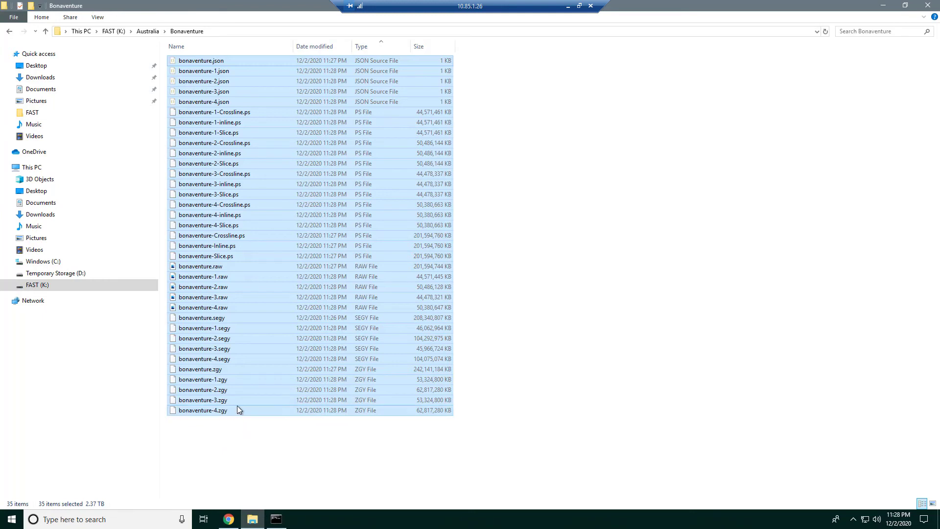
pyautogui.click(232, 442)
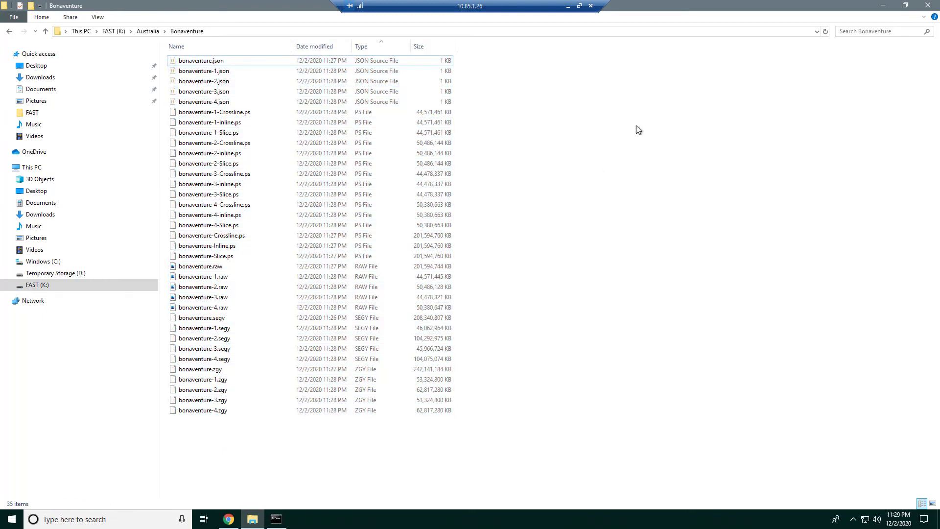
pyautogui.click(876, 9)
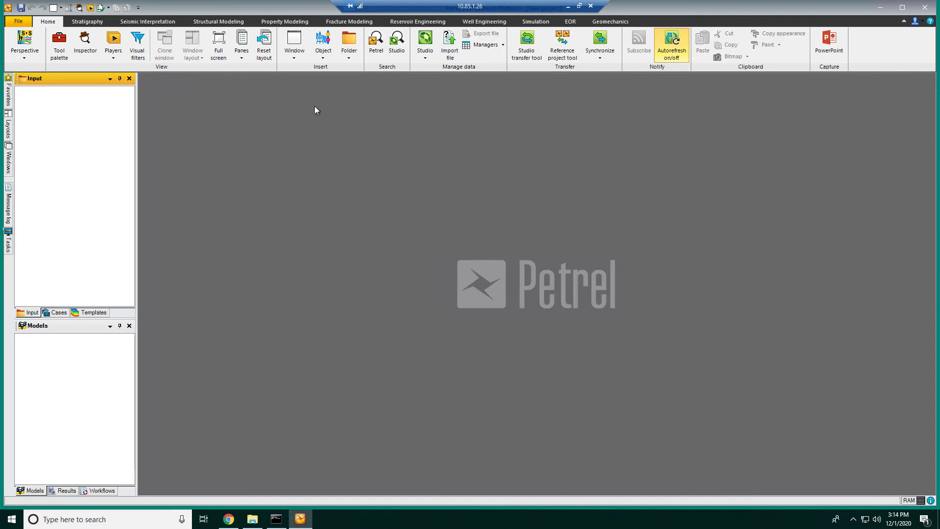
# Import bonaventure_II.zgy from FAST (K:) > Australia > Bonaventure, continuing without a coordinate reference system.
pyautogui.click(447, 44)
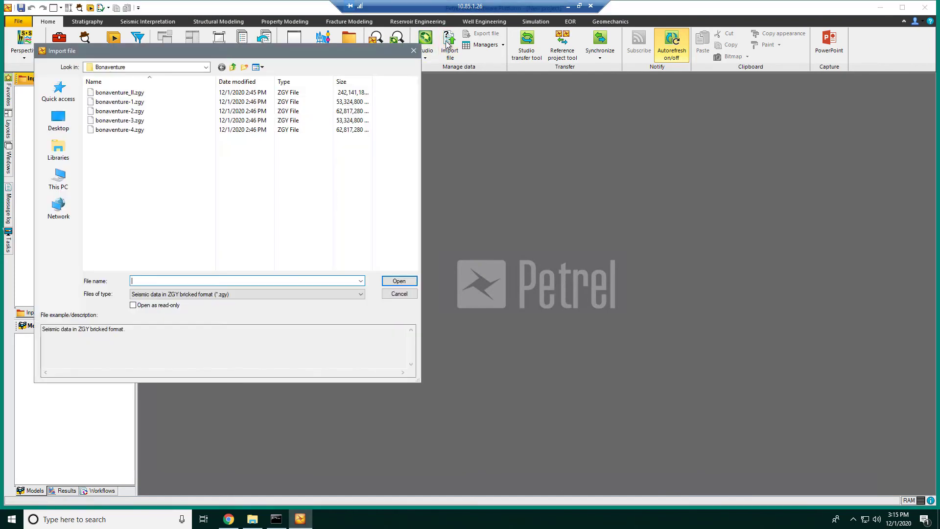
pyautogui.click(205, 67)
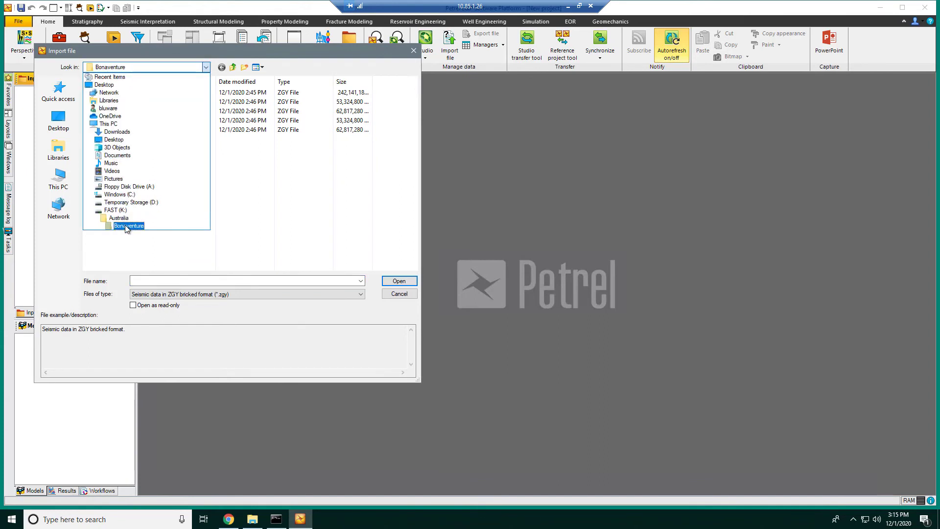
pyautogui.click(126, 226)
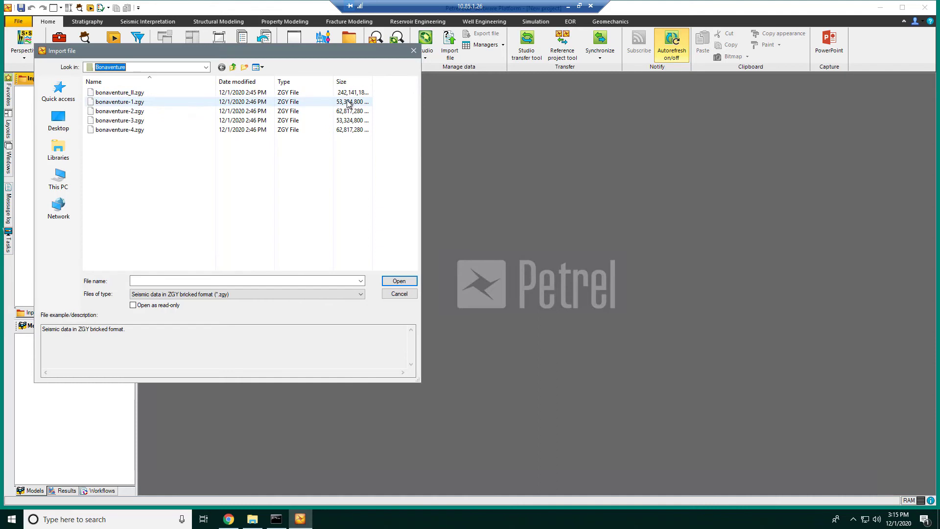
pyautogui.doubleClick(120, 93)
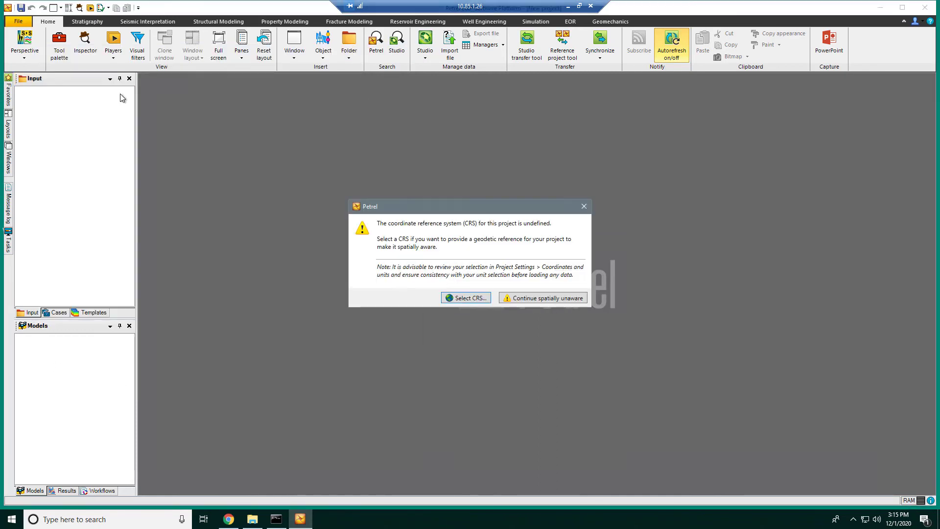
pyautogui.click(545, 298)
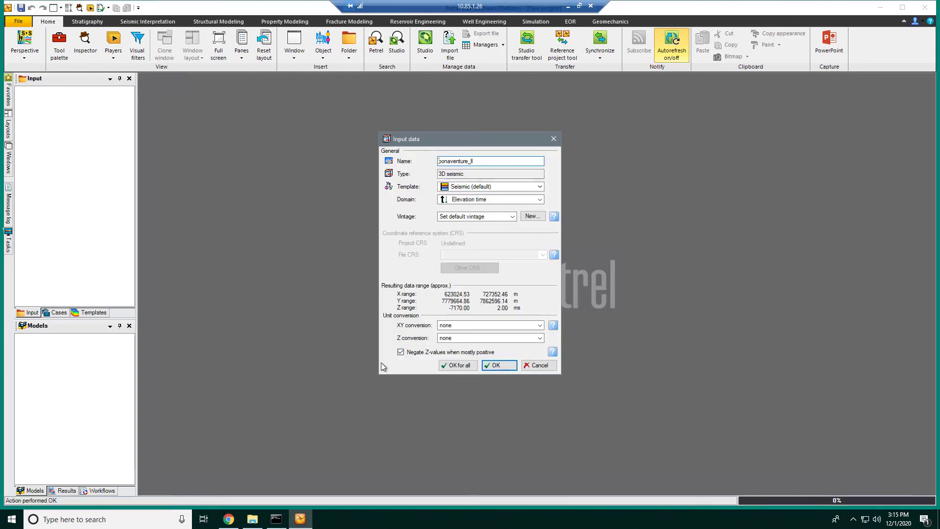
# Accept the 3D seismic settings, then display Inline 3882 and XLine 7446 in a new 3D window.
pyautogui.click(496, 365)
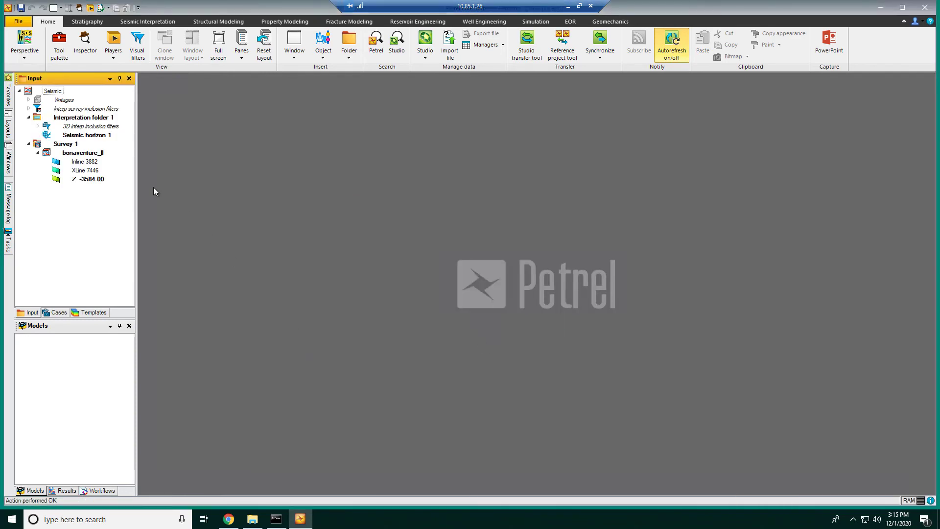
pyautogui.click(294, 46)
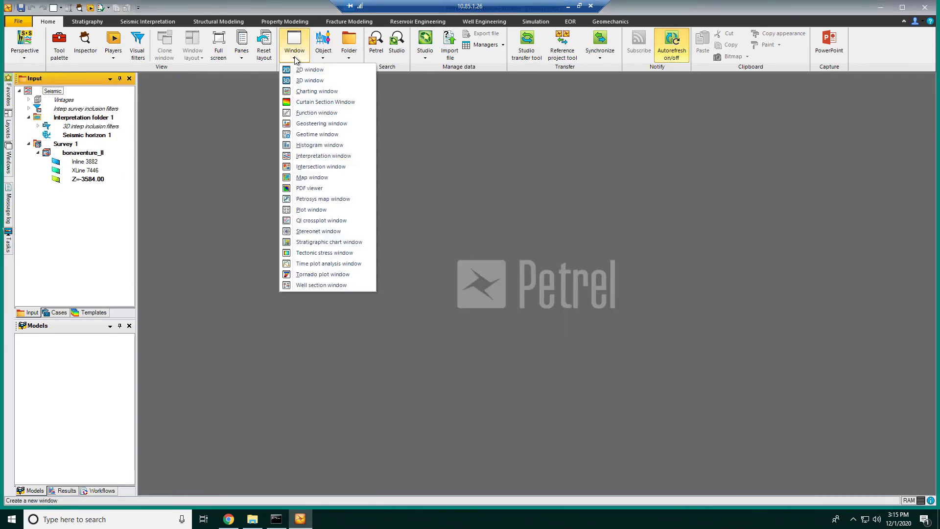
pyautogui.click(300, 80)
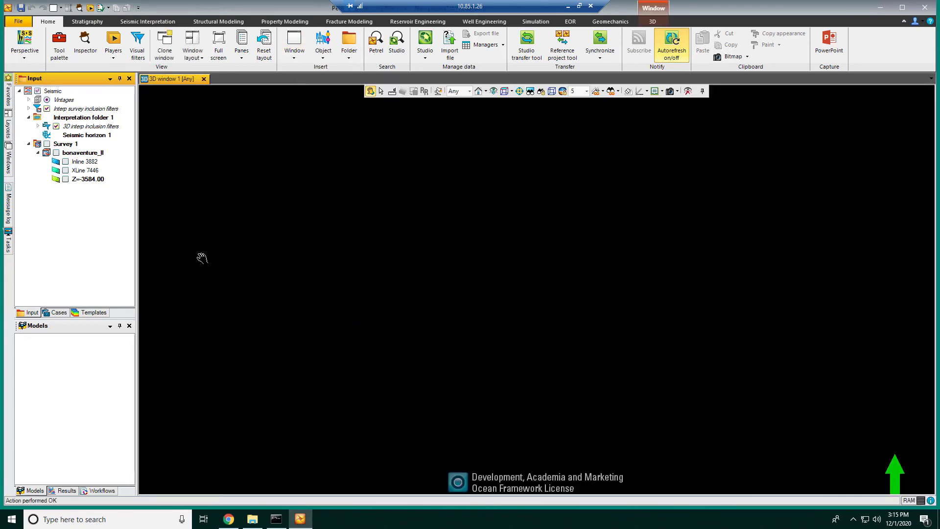
pyautogui.click(66, 162)
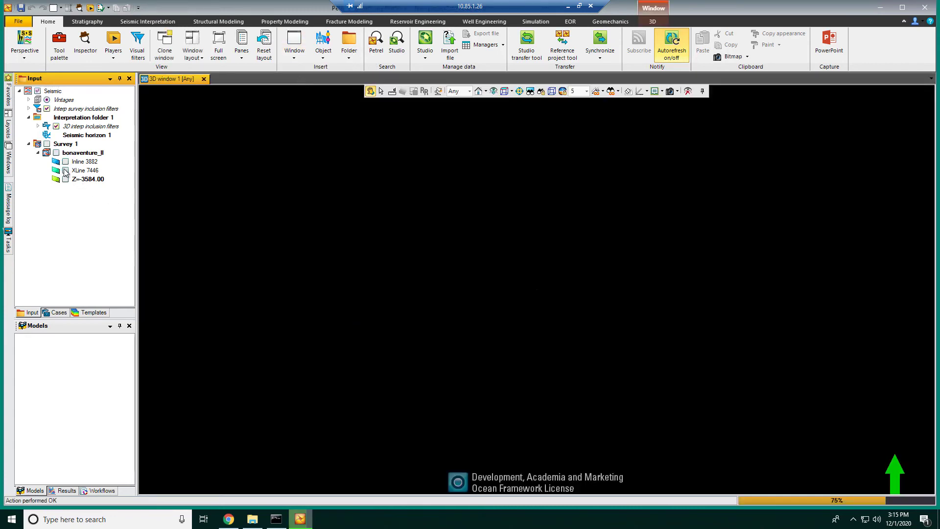
pyautogui.click(65, 170)
# Add the Z=-3584.00 time slice, then move the planes to XLine 9323, Z=-5004.00 and Inline 3827.
pyautogui.click(66, 179)
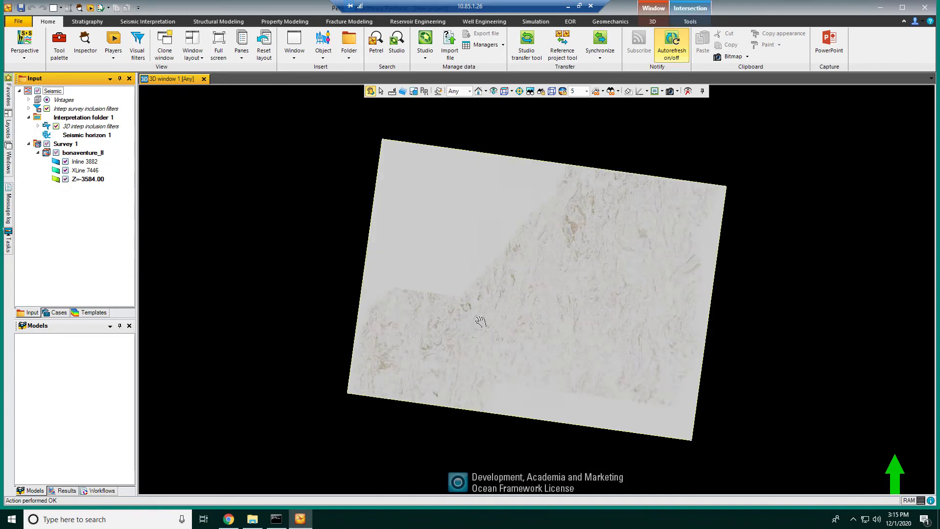
pyautogui.moveTo(481, 319); pyautogui.dragTo(450, 204)
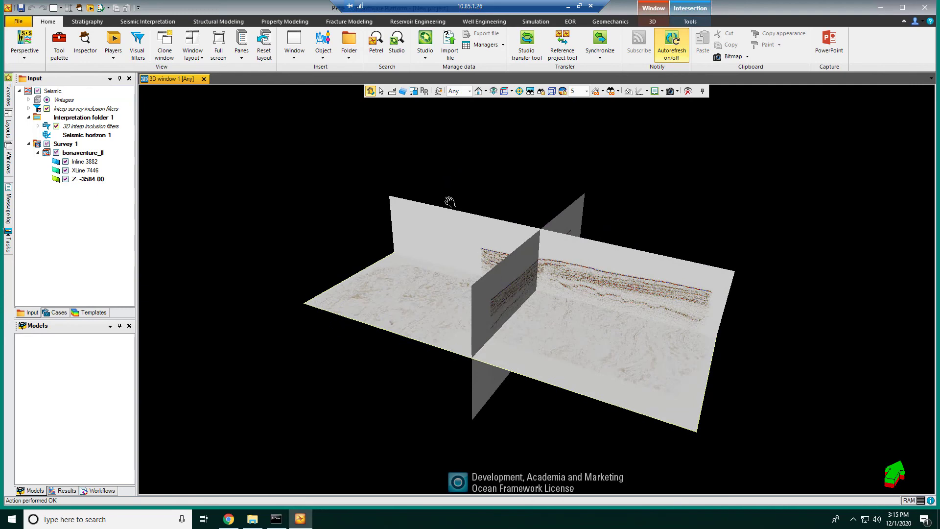
pyautogui.click(402, 92)
pyautogui.moveTo(491, 301); pyautogui.dragTo(610, 248)
pyautogui.moveTo(606, 341); pyautogui.dragTo(560, 361)
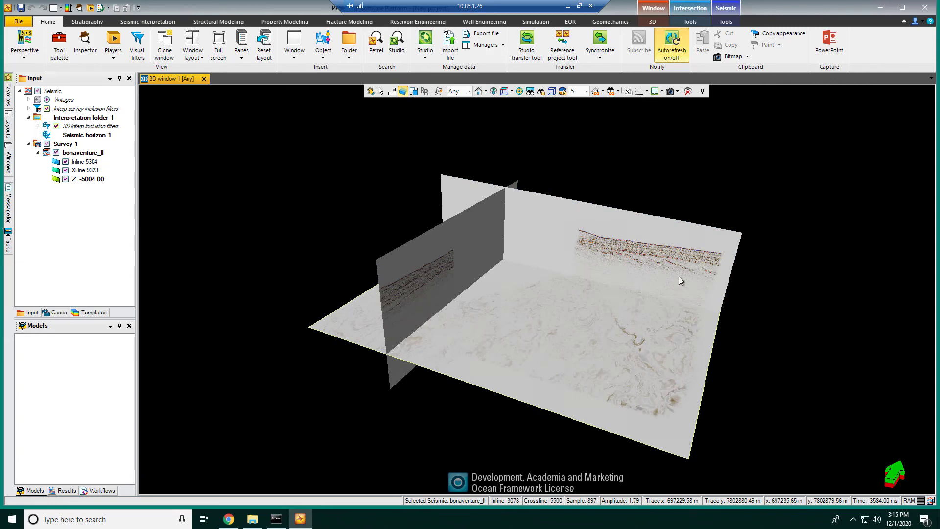
pyautogui.moveTo(672, 284); pyautogui.dragTo(432, 289)
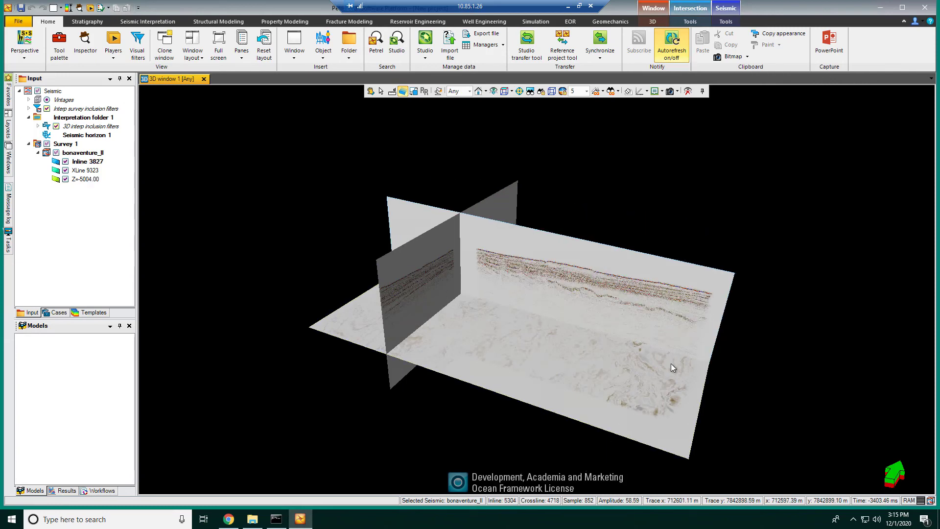